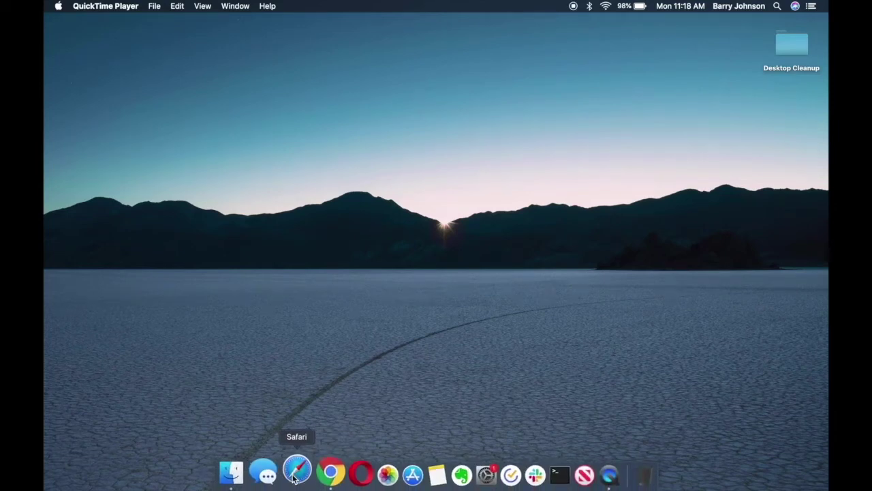
In Safari, go to ccit.clemson.edu/cuapps and open the Citrix Workspace download page for Mac.
click(295, 471)
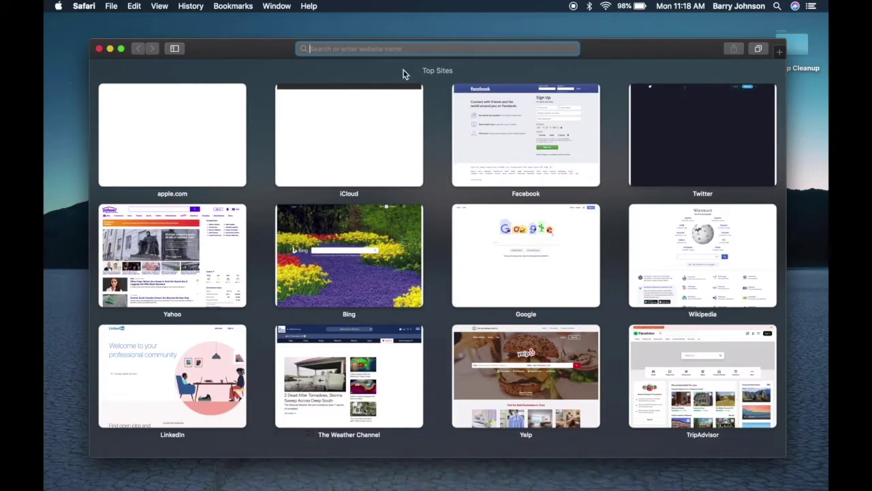
text(ccit.)
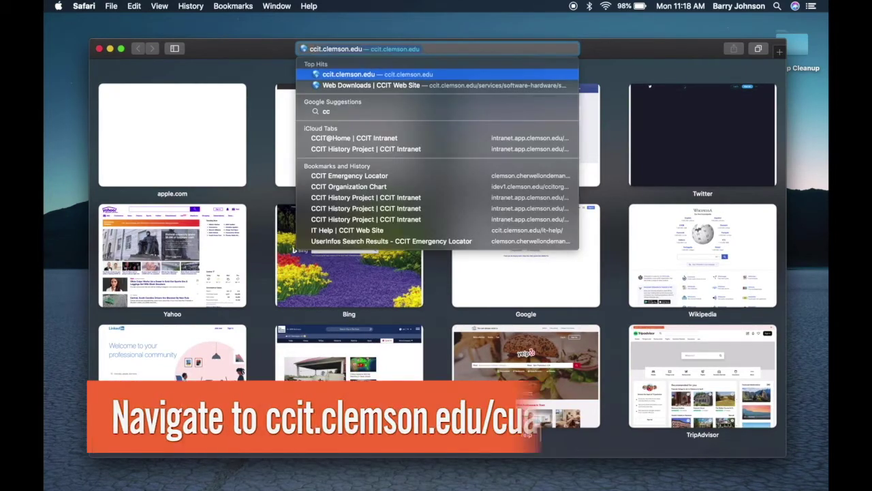
text(clemson)
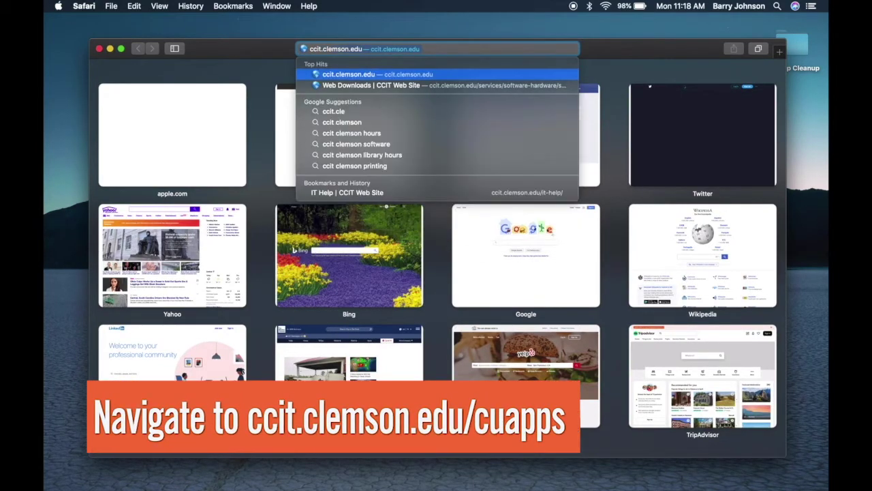
text(.edu/cuapps)
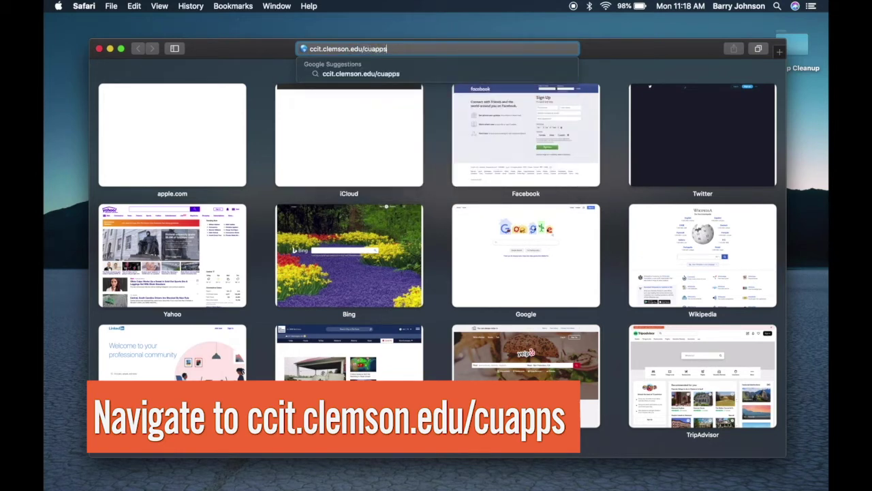
key(Return)
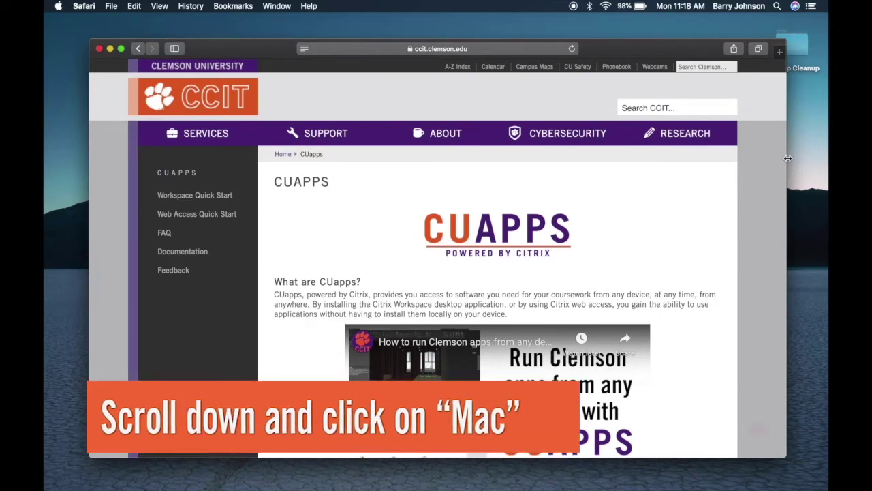
scroll(677, 259, down, 8)
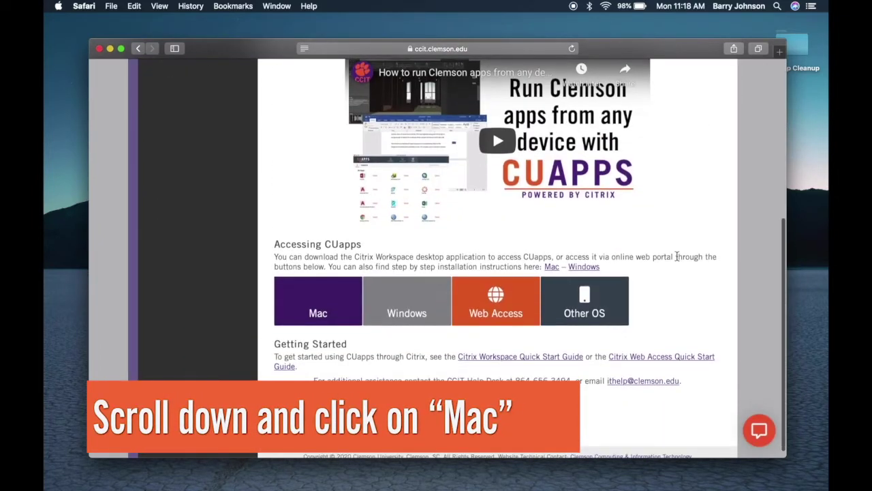
click(316, 303)
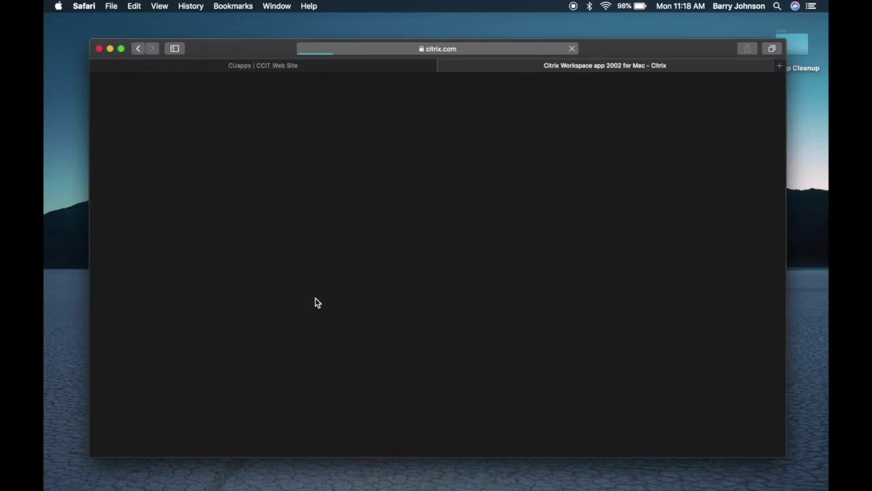
Download CitrixWorkspaceApp.dmg (141.2 MB), allowing downloads from citrix.com, and show the downloads list.
scroll(512, 293, down, 2)
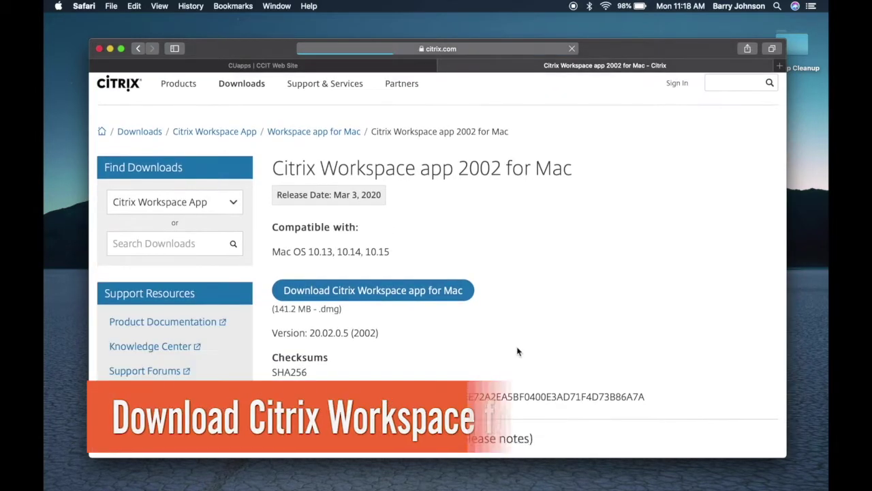
scroll(516, 350, down, 3)
scroll(516, 351, up, 3)
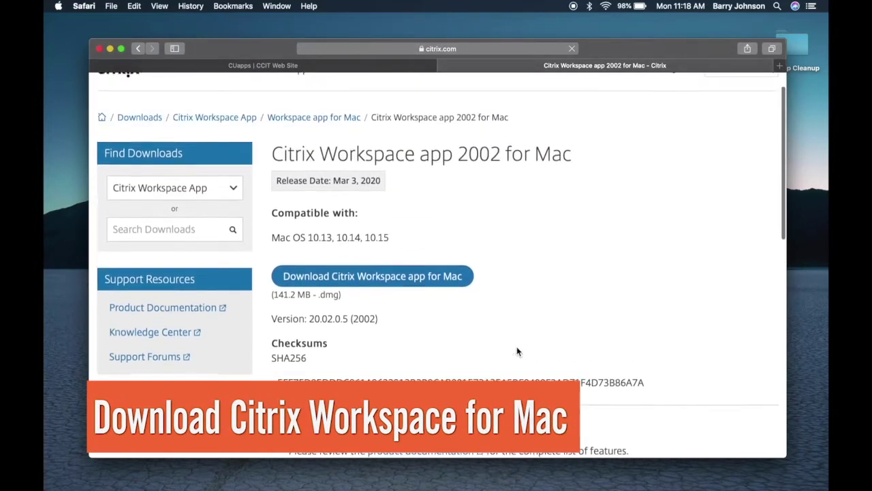
click(355, 274)
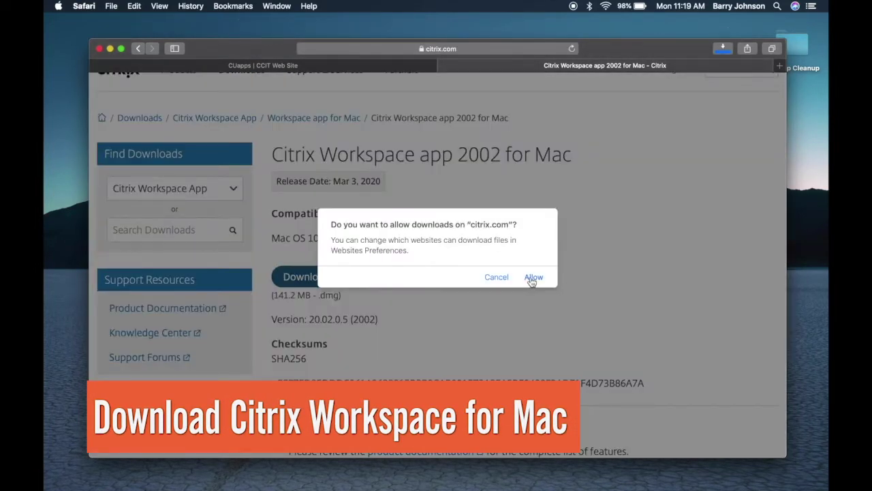
click(533, 277)
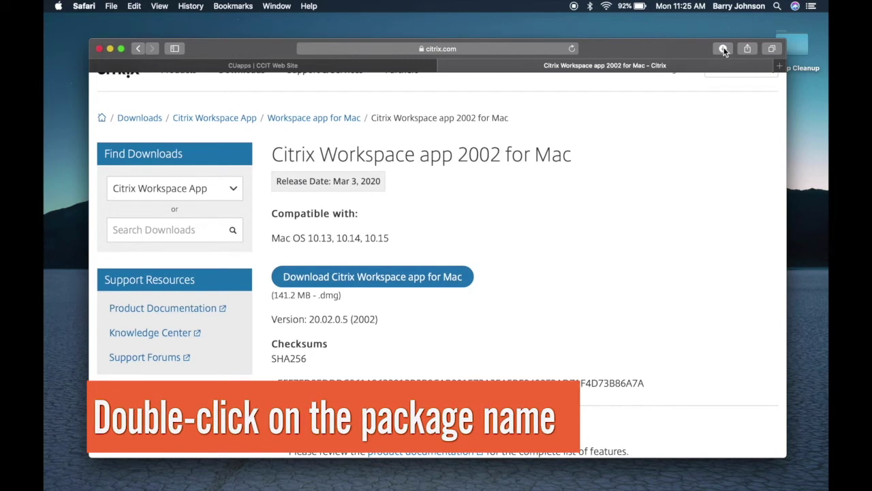
click(724, 49)
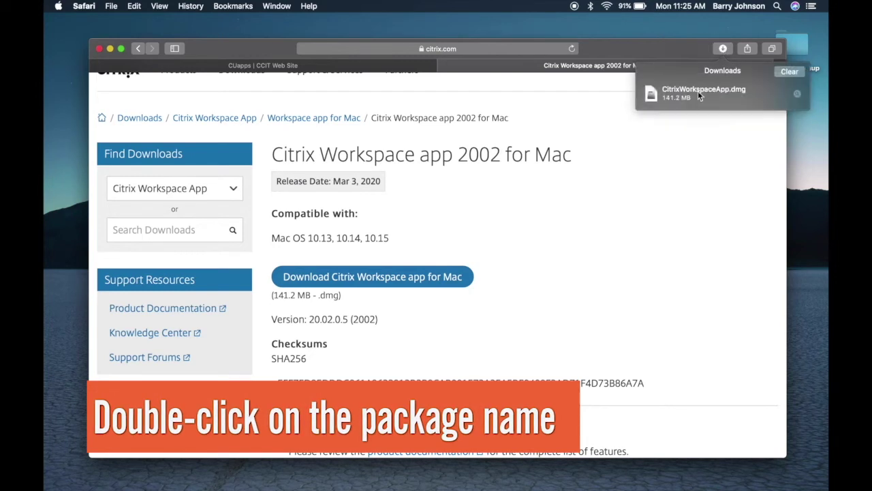
Open CitrixWorkspaceApp.dmg, launch Install Citrix Workspace and agree to the software license.
double_click(698, 94)
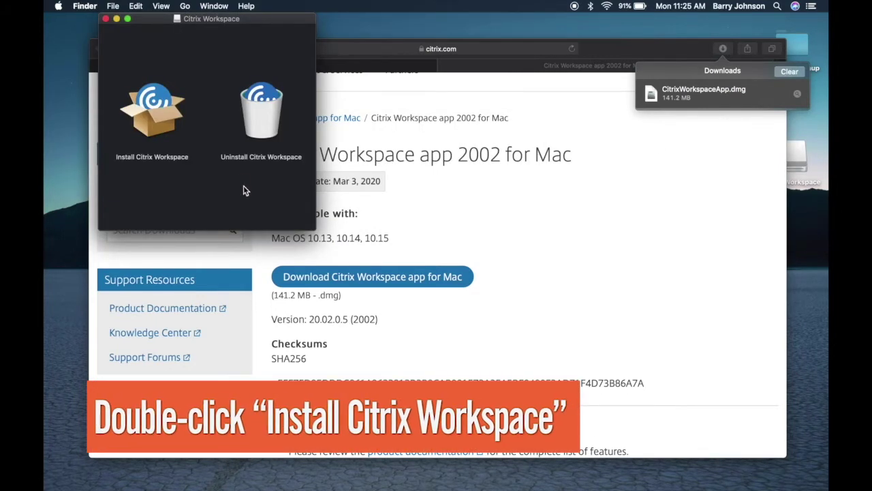
double_click(153, 111)
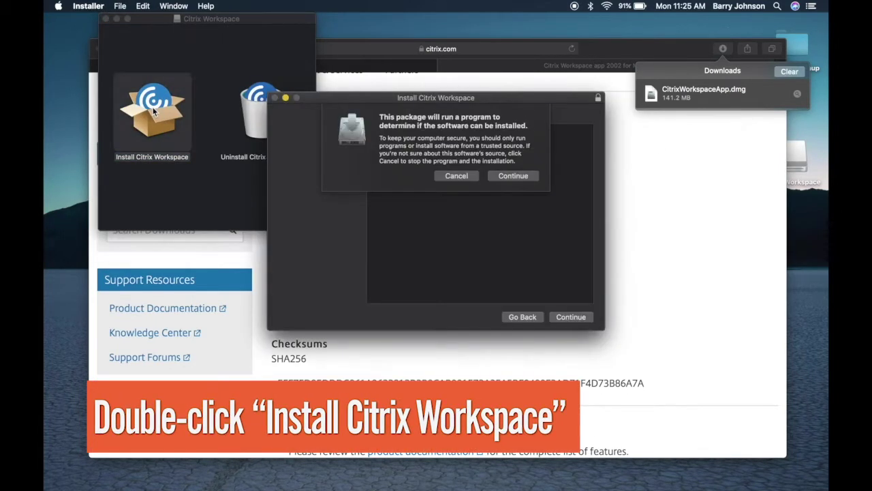
click(504, 176)
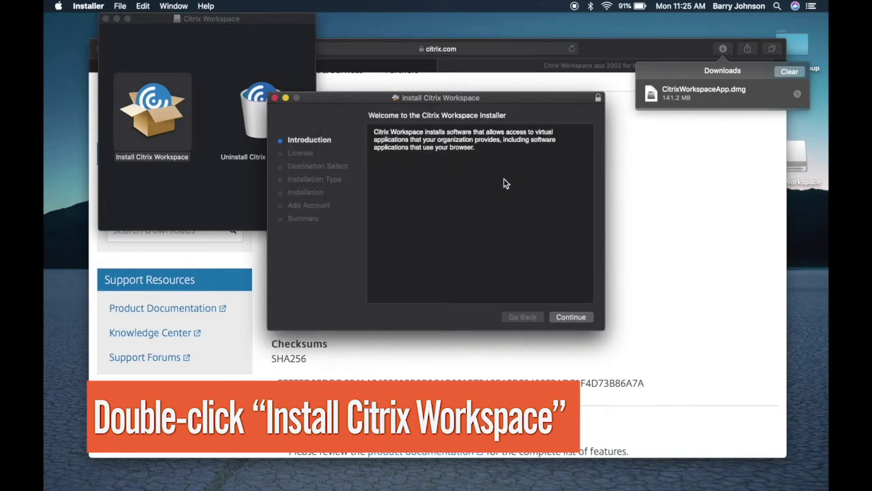
click(568, 318)
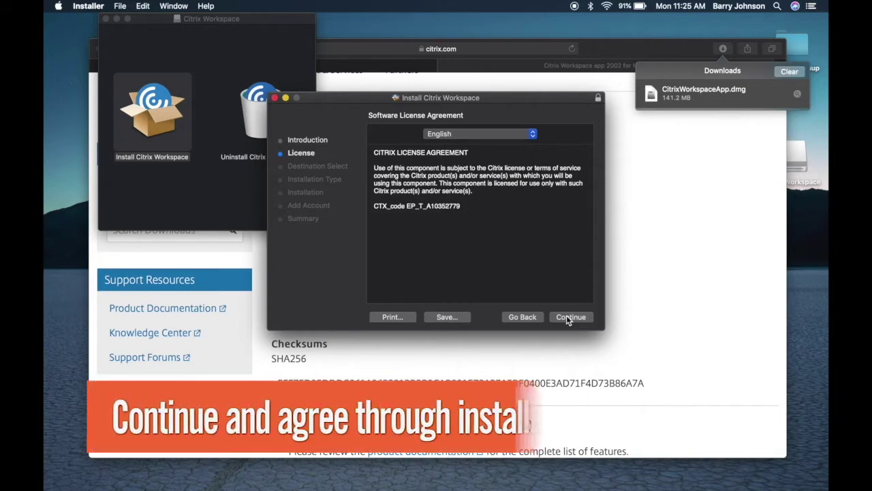
click(567, 317)
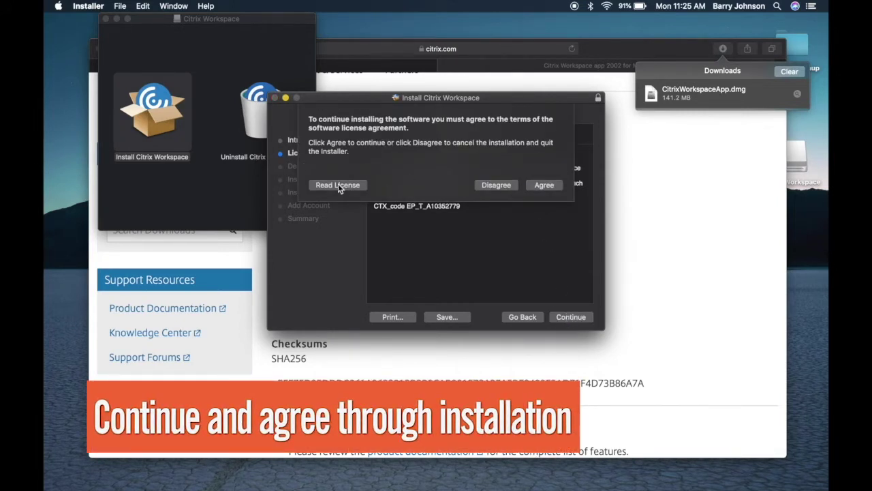
click(539, 185)
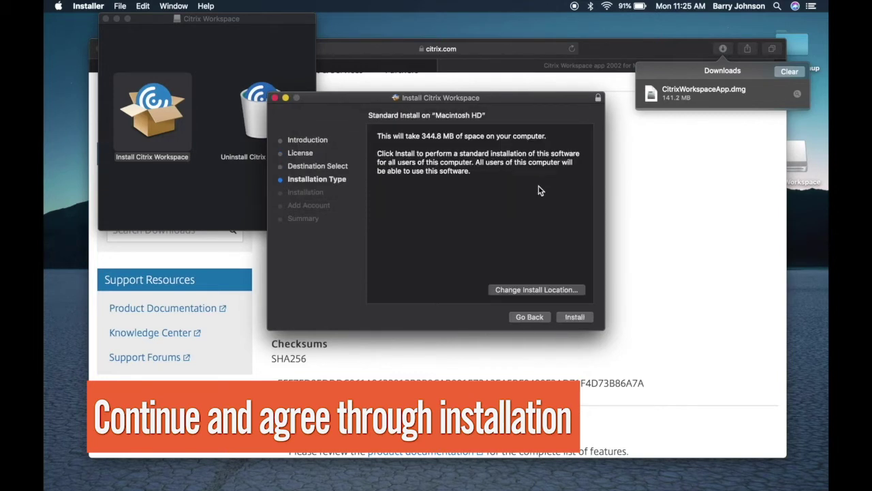
Run the standard install with the account password, choose Add Account, and close the installer.
click(574, 317)
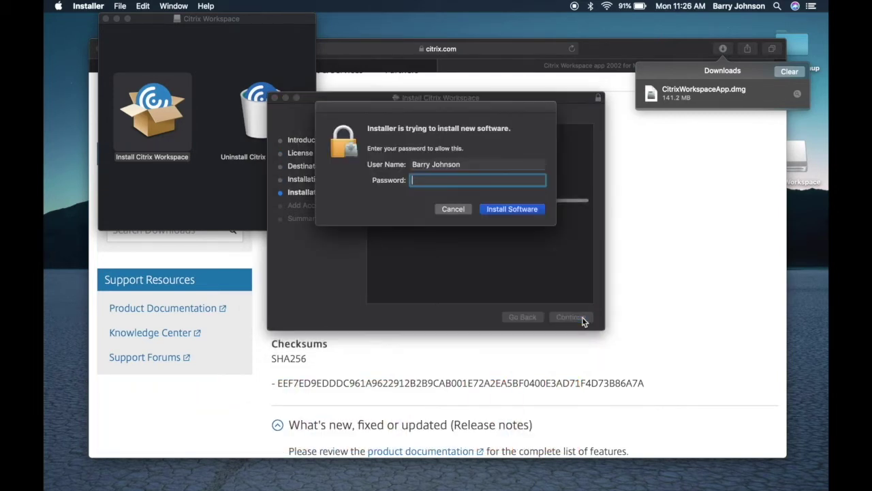
text(•••••••)
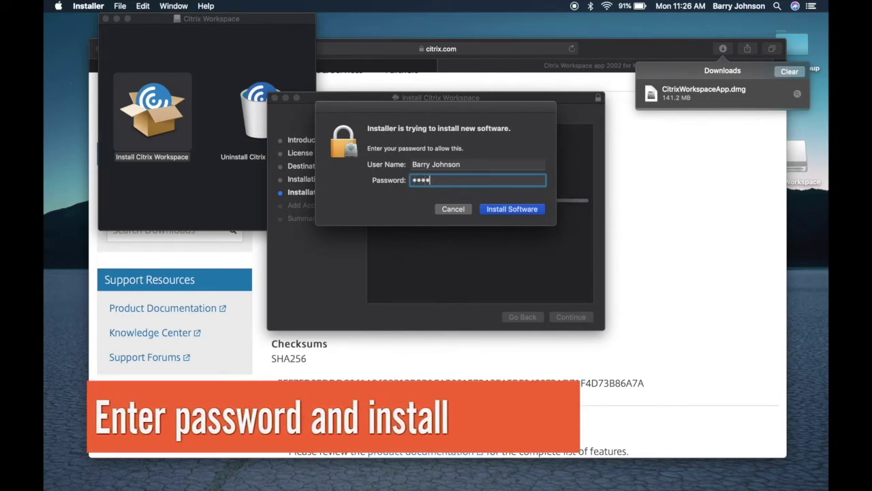
click(511, 210)
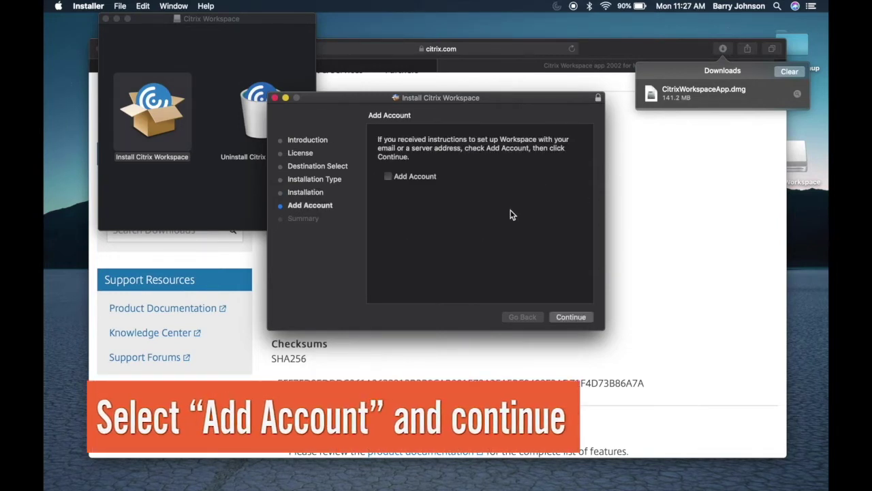
click(388, 177)
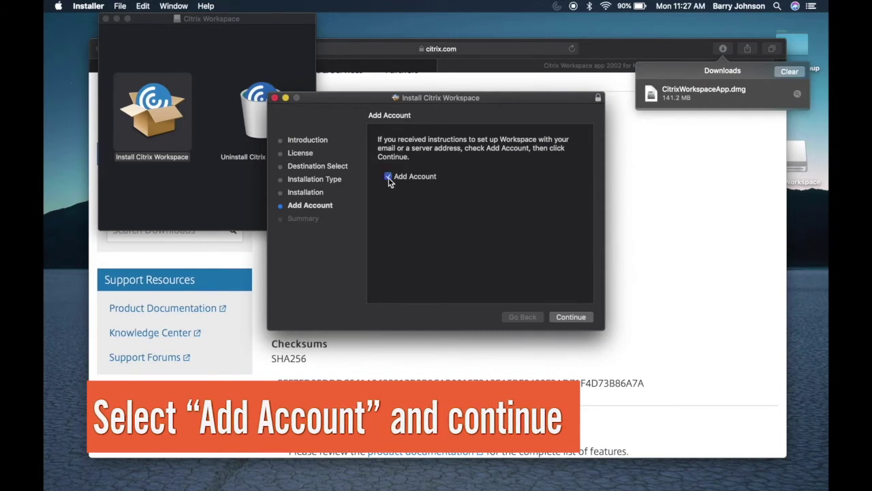
click(570, 318)
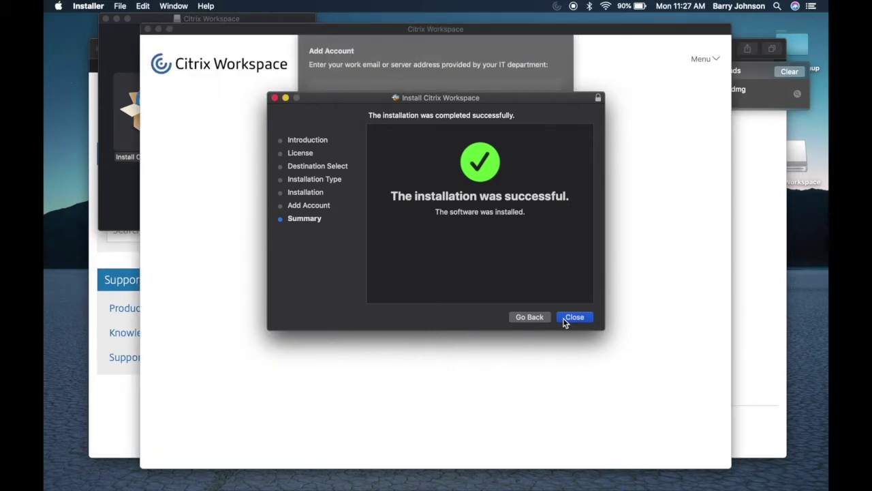
click(569, 317)
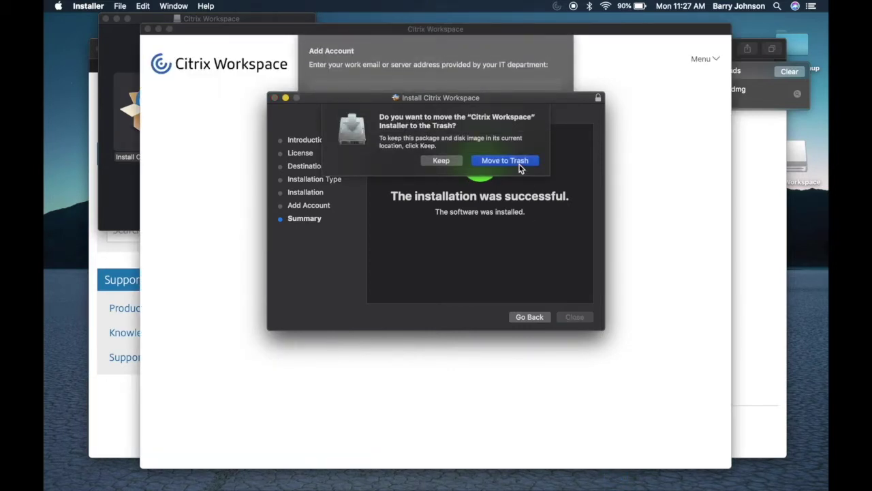
Move the installer to the Trash and submit the user's Clemson email to add an account.
click(519, 166)
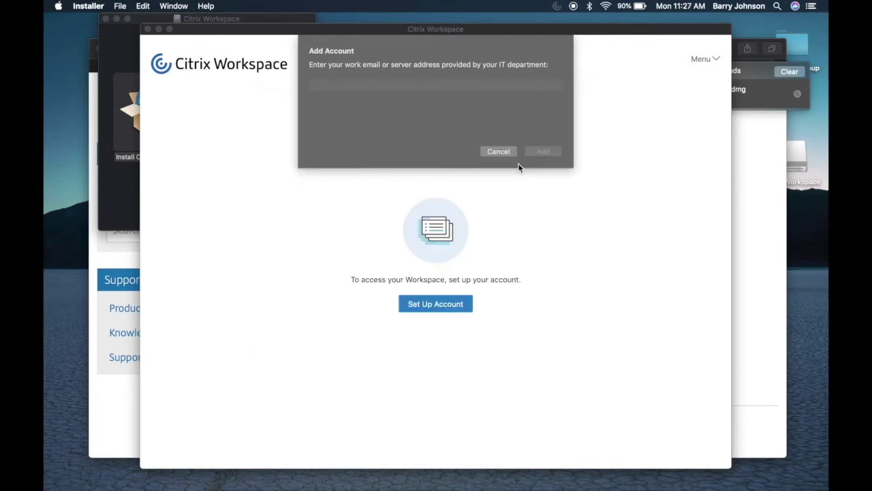
click(445, 81)
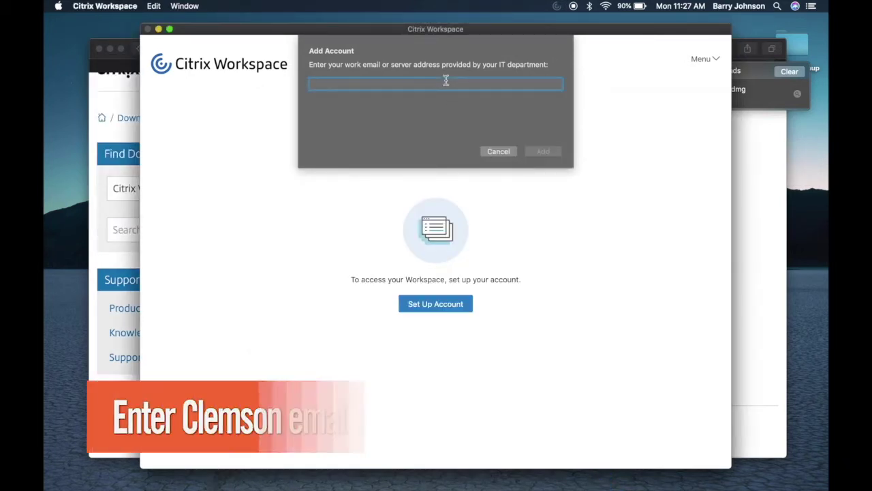
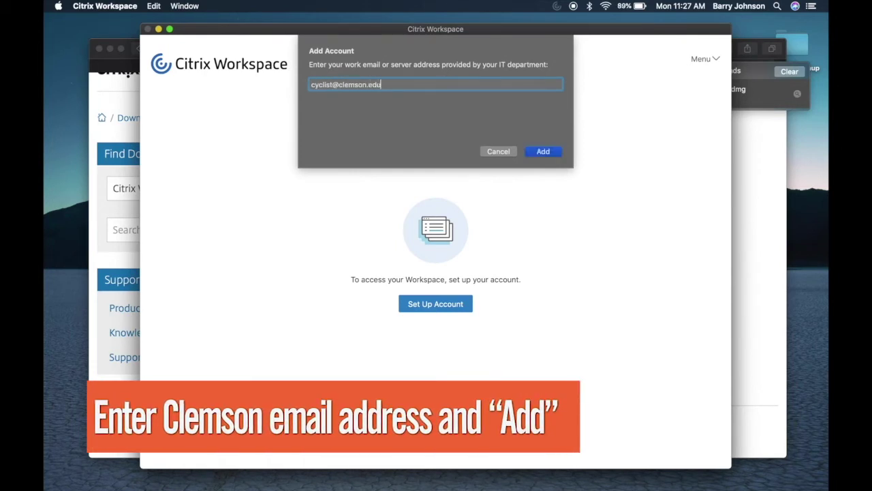
click(542, 149)
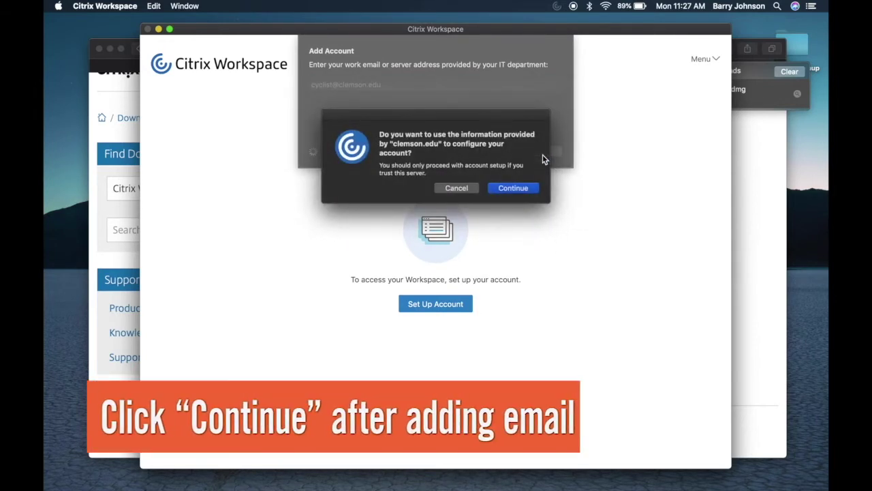
Trust clemson.edu's configuration and sign in with username, password and 'push' as the passcode.
click(513, 188)
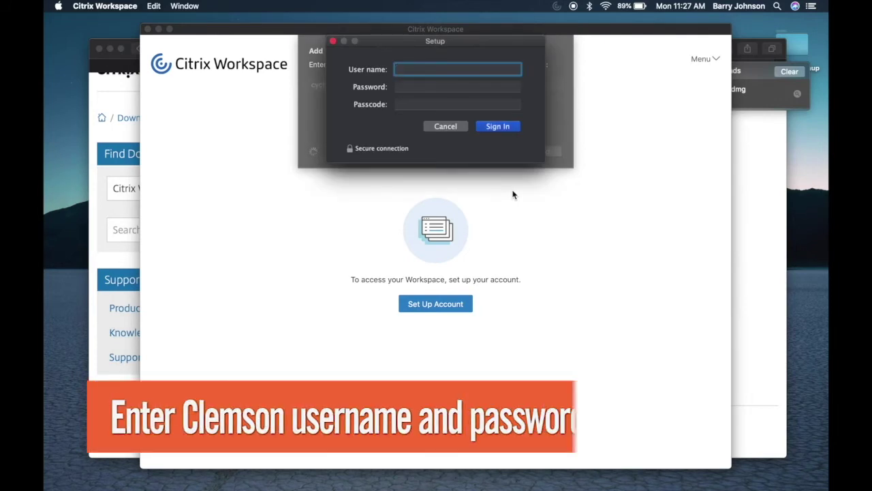
text(cyclist)
key(Tab)
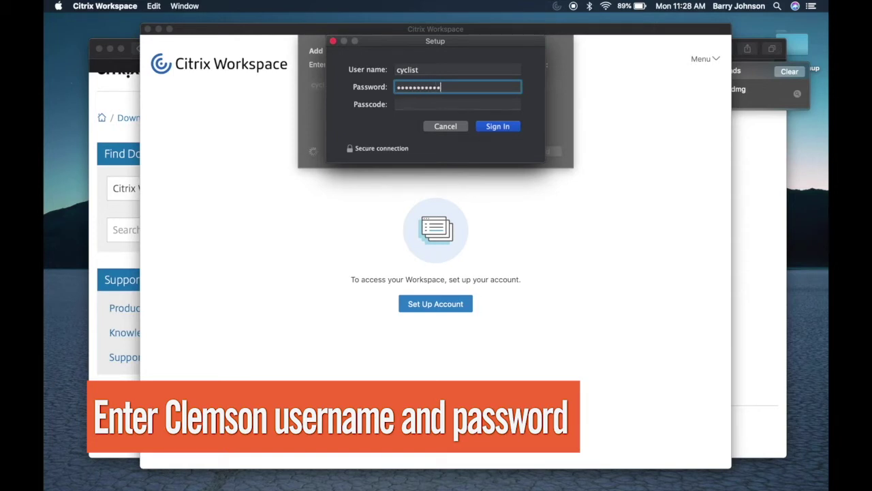
key(Tab)
text(pu)
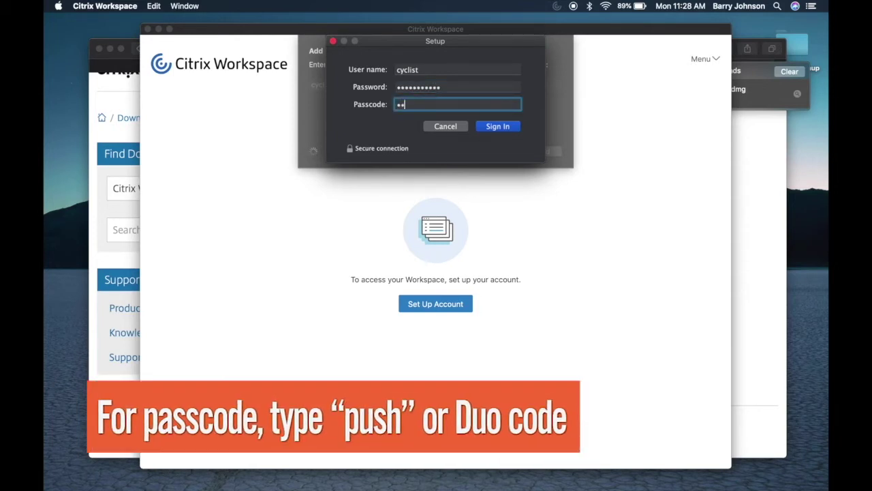
text(sh)
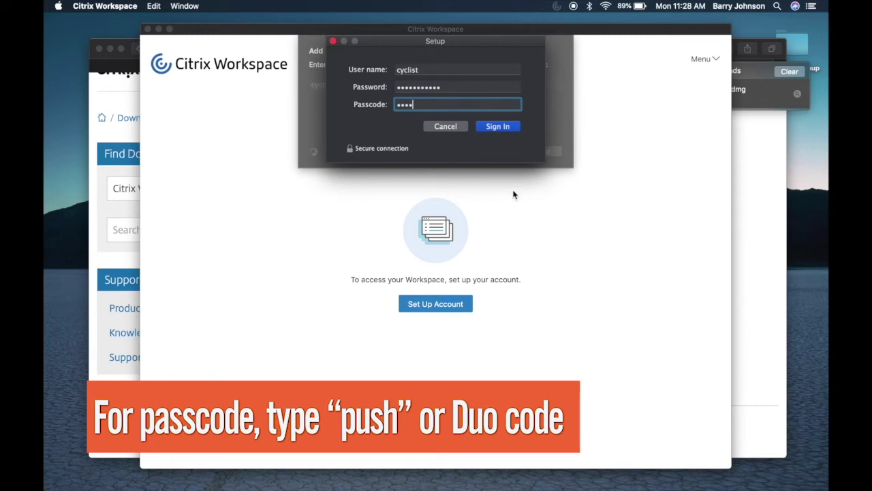
click(509, 127)
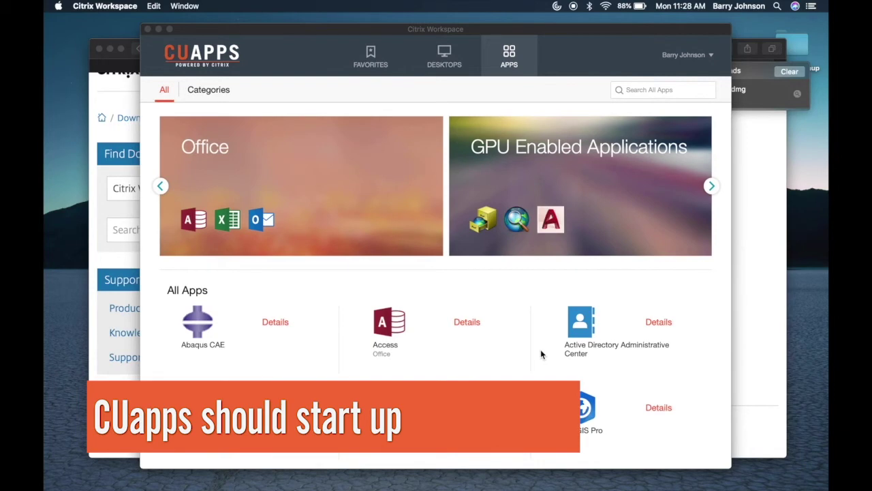
Scroll the CUapps app list down to Publisher and launch it.
scroll(540, 350, down, 8)
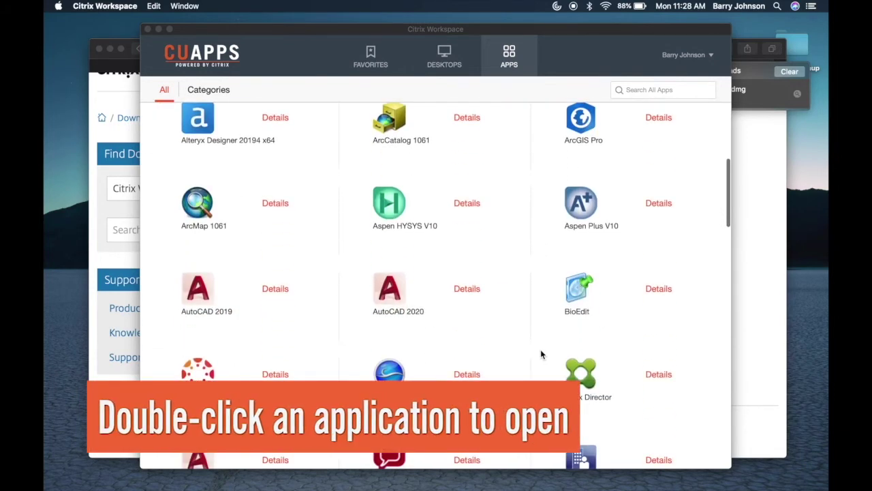
scroll(541, 353, down, 5)
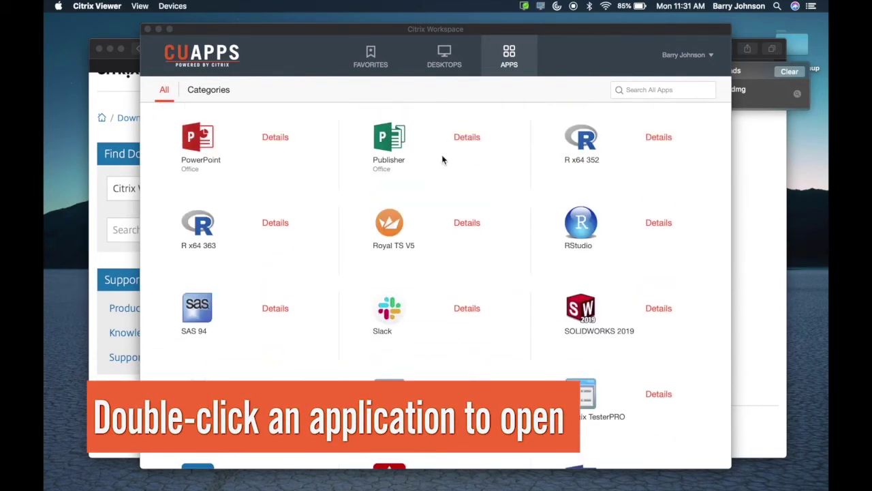
click(392, 139)
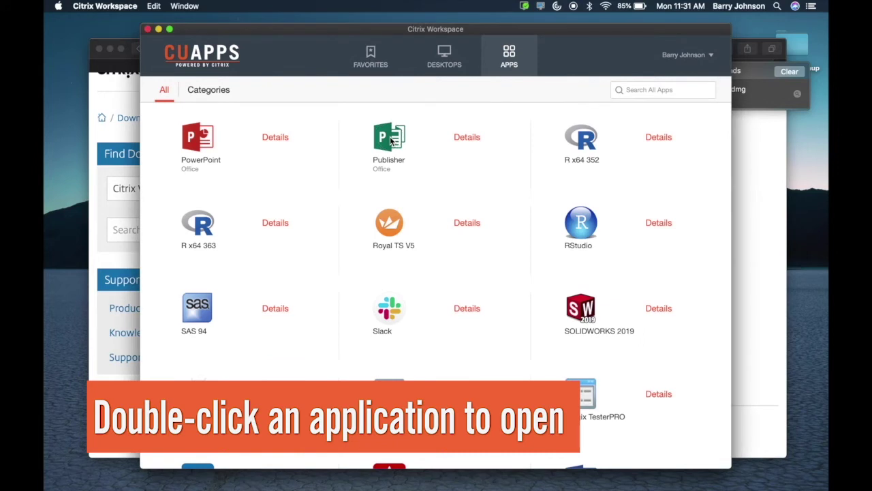
double_click(391, 145)
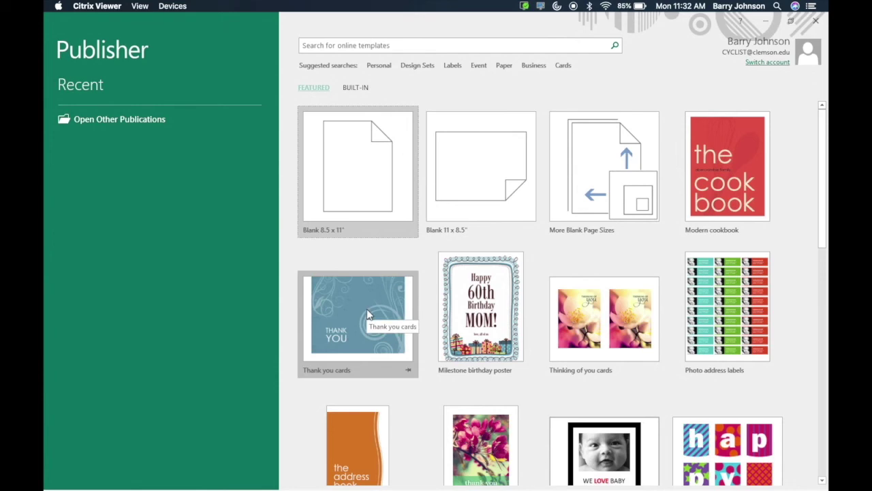
Create a publication from the Thank you cards template, then close Publisher without saving.
click(366, 311)
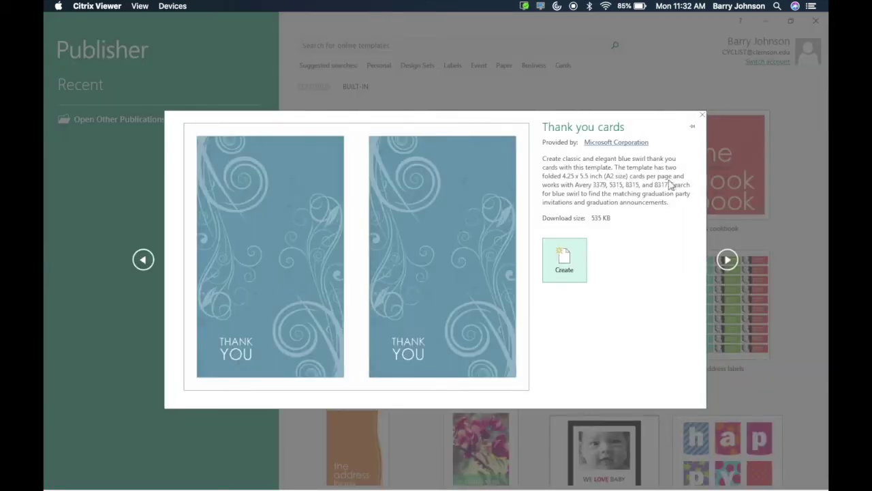
click(564, 257)
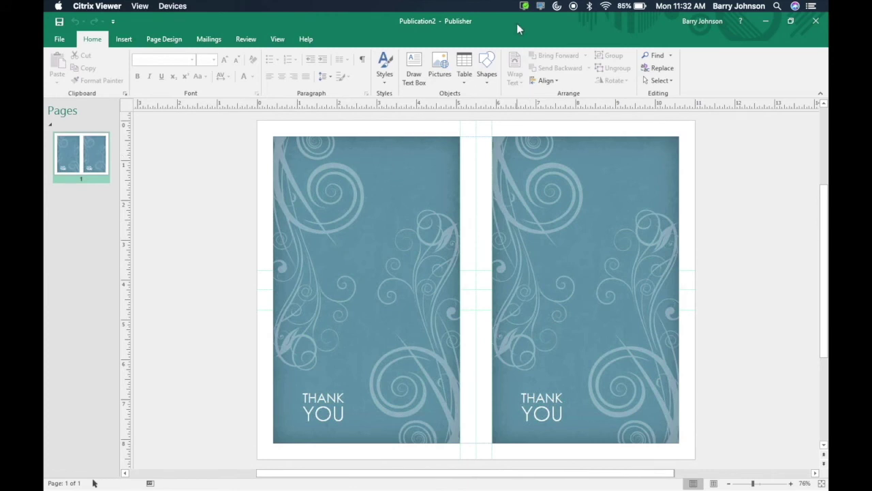
click(815, 23)
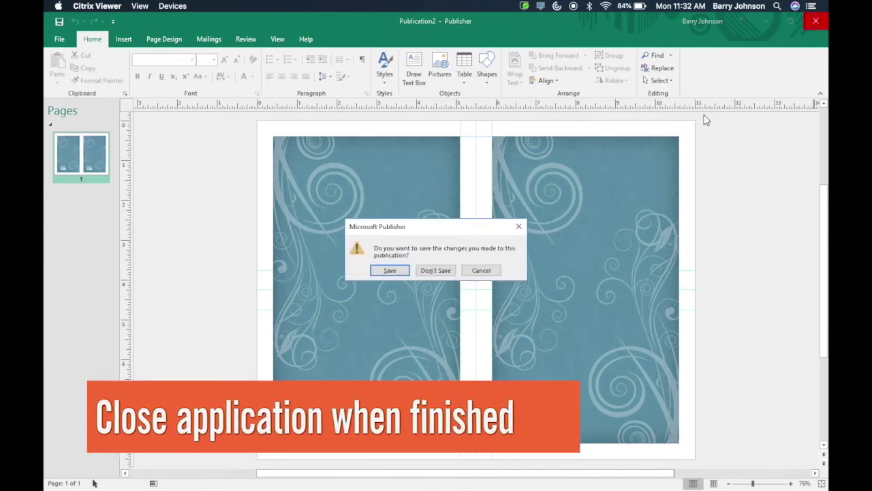
click(440, 270)
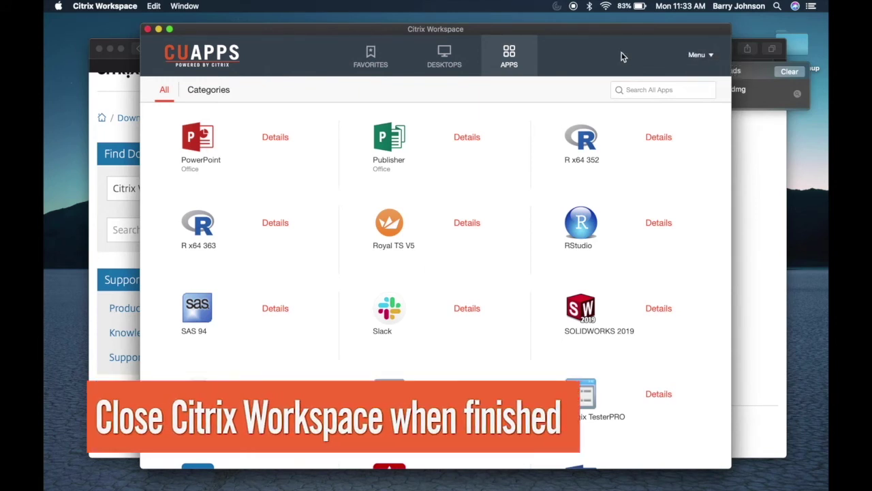
Quit Citrix Workspace, clear the finished download in Safari's Downloads list, and quit Safari.
click(116, 8)
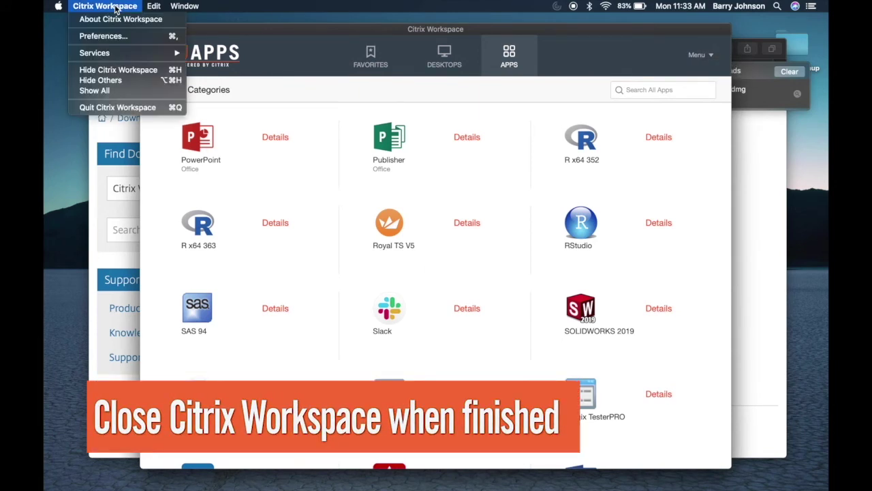
click(126, 107)
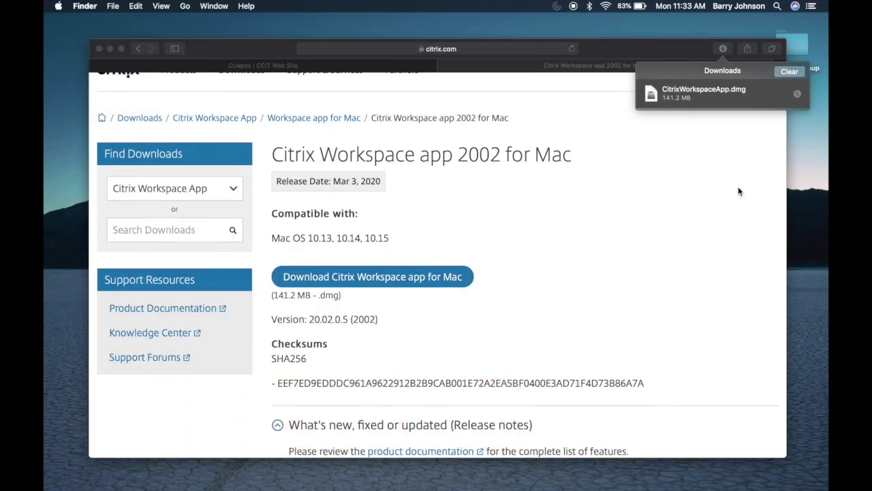
click(794, 72)
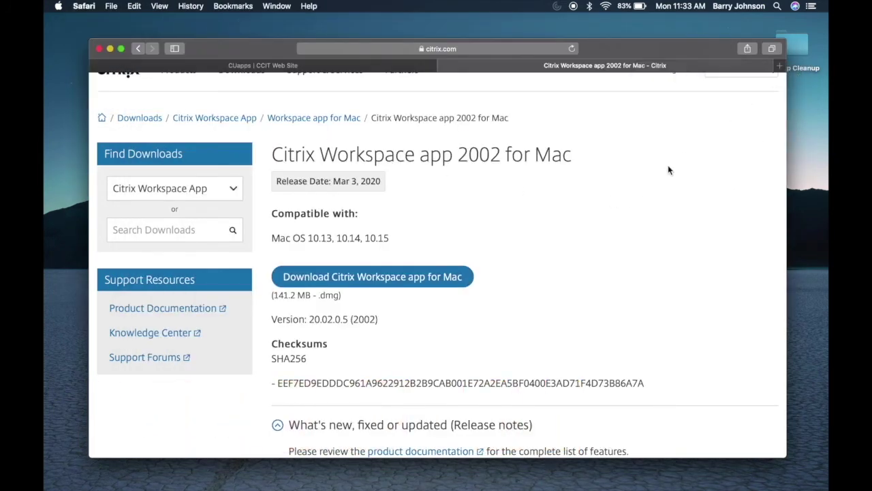
click(85, 7)
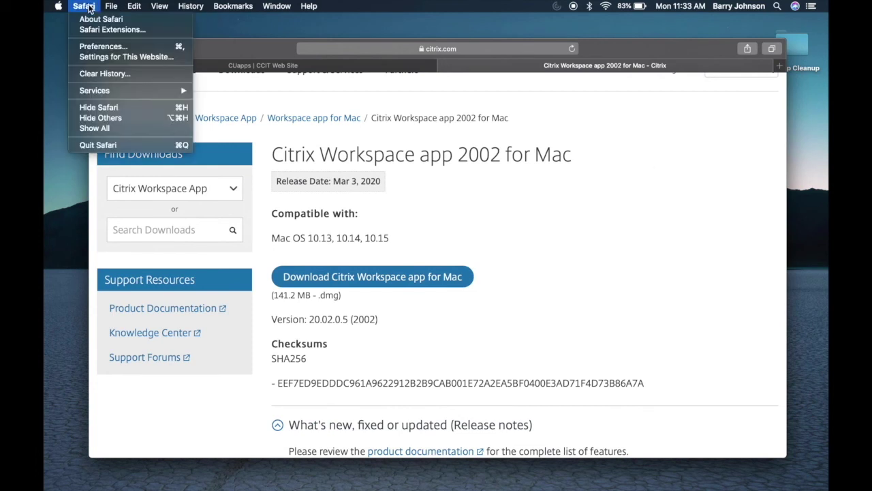
click(97, 145)
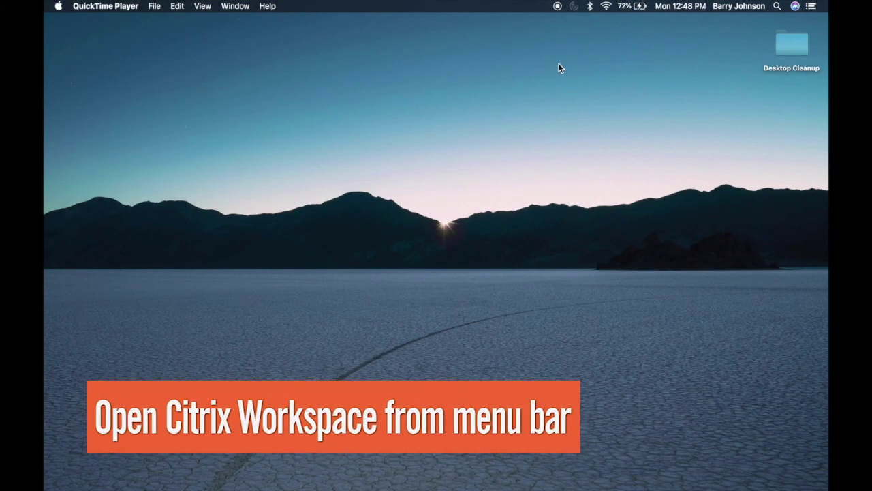
Reopen the Citrix Workspace window from its menu bar status item.
click(575, 6)
click(575, 7)
click(576, 6)
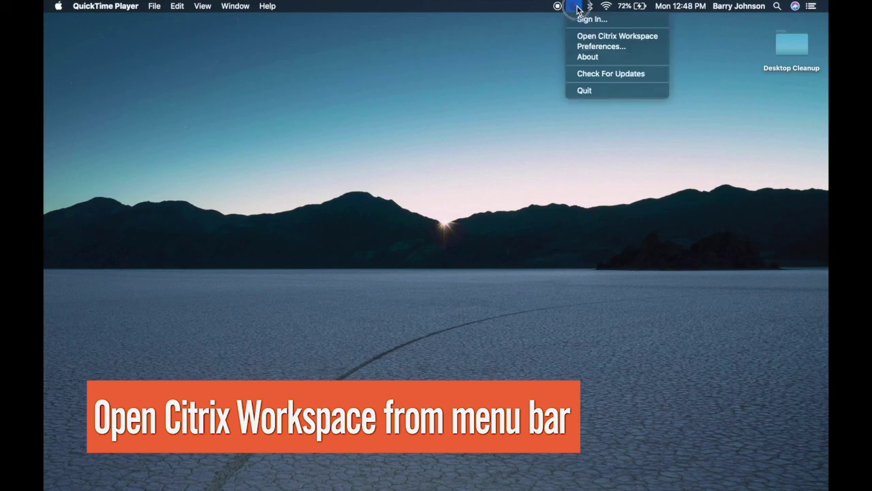
click(590, 36)
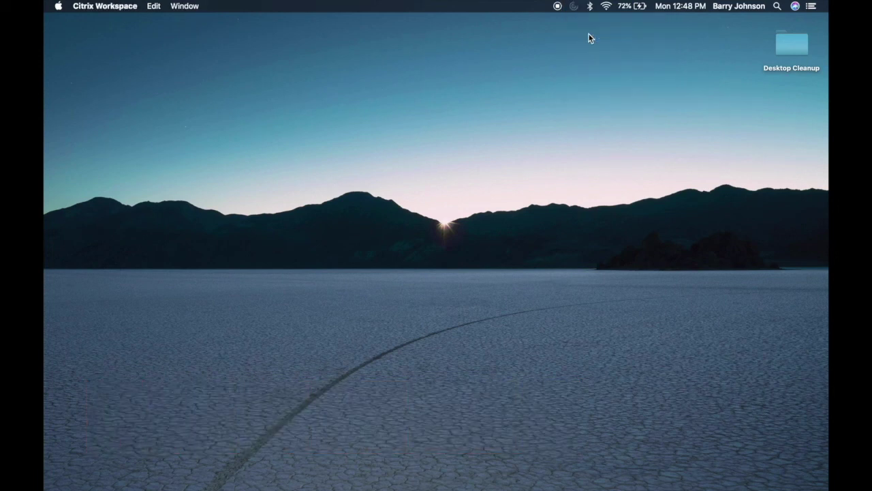